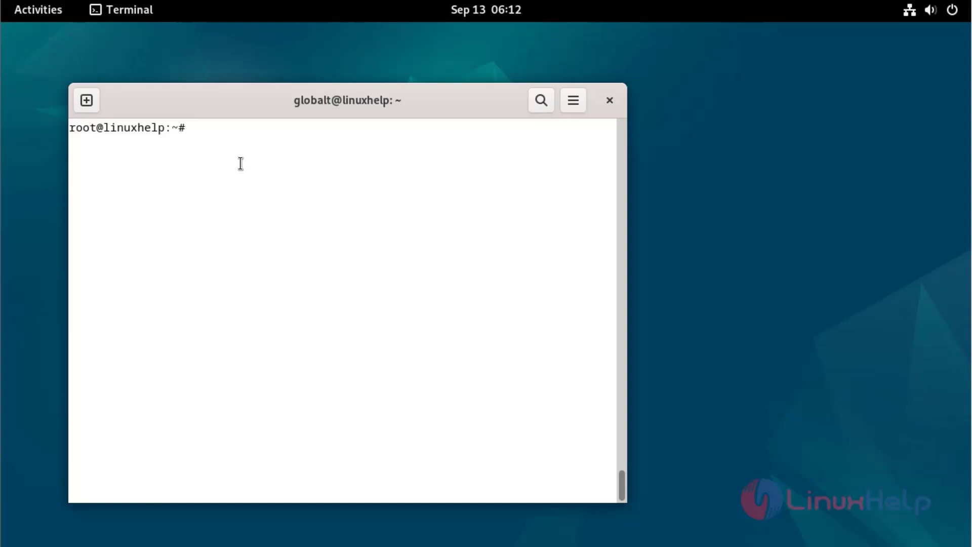
Step: Run cat /etc/os-release to confirm the system is Debian GNU/Linux 12 (bookworm)
{"action": "type", "text": "ca"}
{"action": "type", "text": "t /"}
{"action": "type", "text": "etc"}
{"action": "key", "text": "BackSpace"}
{"action": "type", "text": "c"}
{"action": "key", "text": "BackSpace"}
{"action": "type", "text": "/os-rel"}
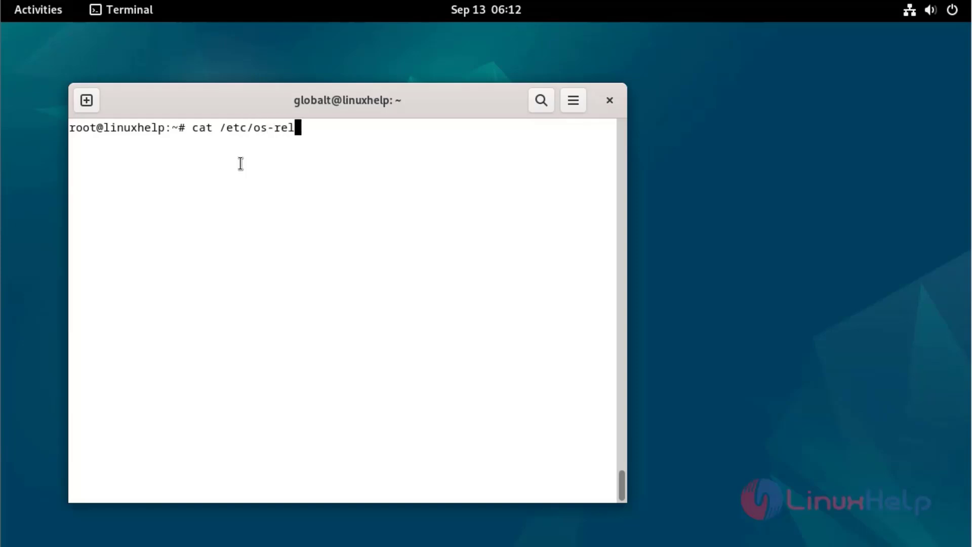
{"action": "type", "text": "ease"}
{"action": "key", "text": "Return"}
{"action": "key", "text": "Return"}
{"action": "key", "text": "Return"}
{"action": "key", "text": "Return"}
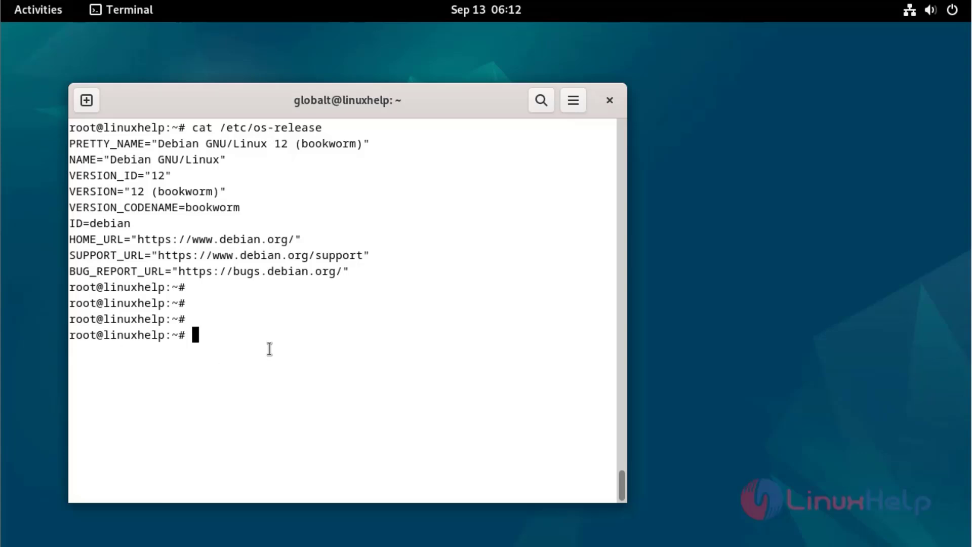
Step: Install Cockpit 287-1 with apt install cockpit, answering y to accept its dependencies
{"action": "type", "text": "apt install "}
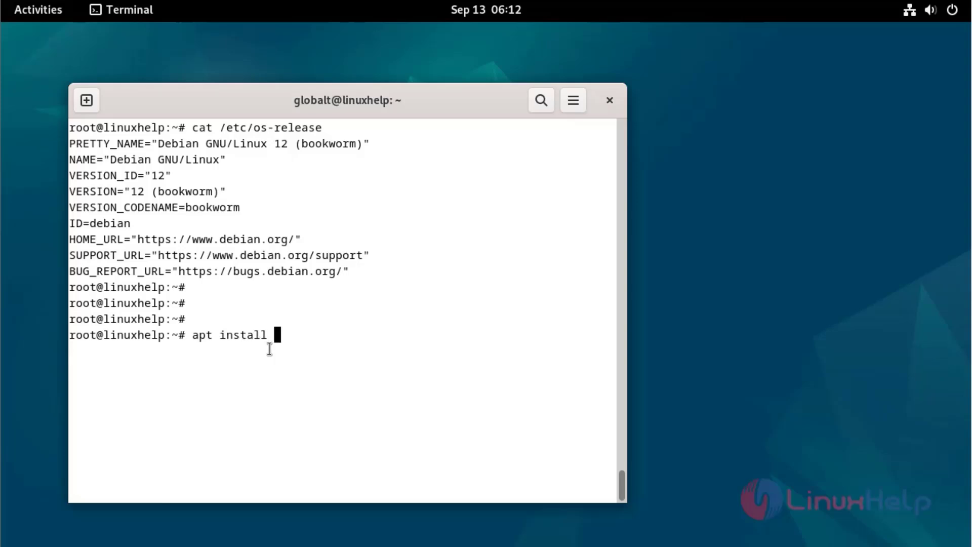
{"action": "type", "text": "cockpit"}
{"action": "key", "text": "Return"}
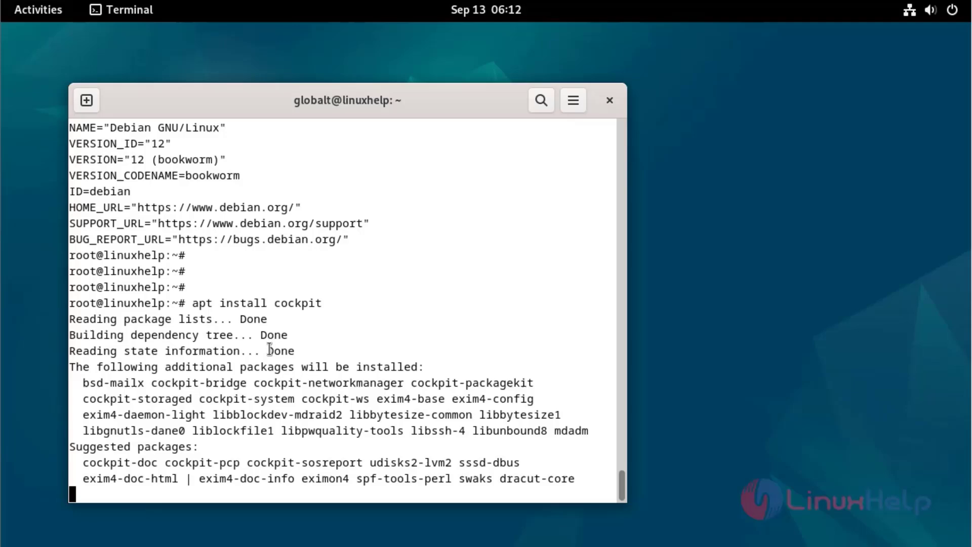
{"action": "type", "text": "y"}
{"action": "key", "text": "Return"}
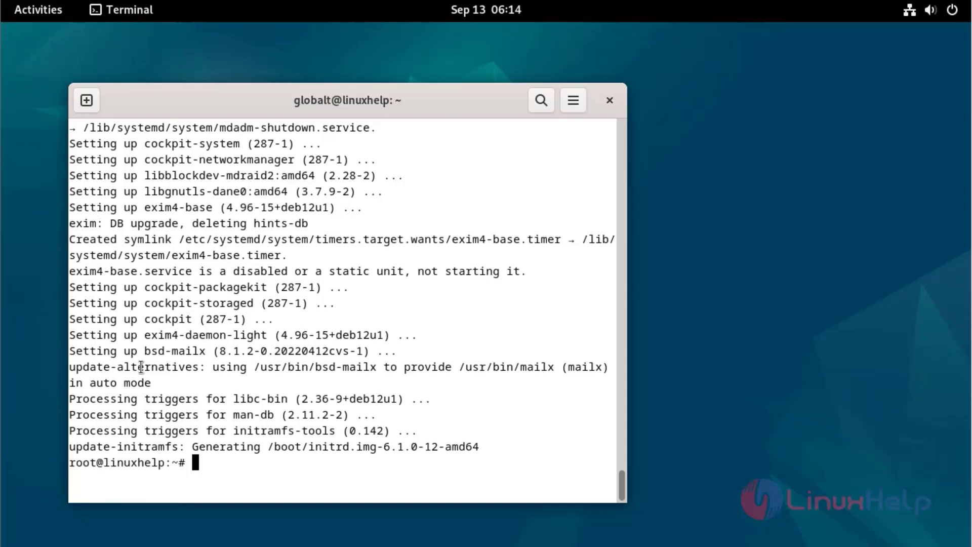
{"action": "key", "text": "Return"}
{"action": "key", "text": "Return"}
{"action": "key", "text": "Return"}
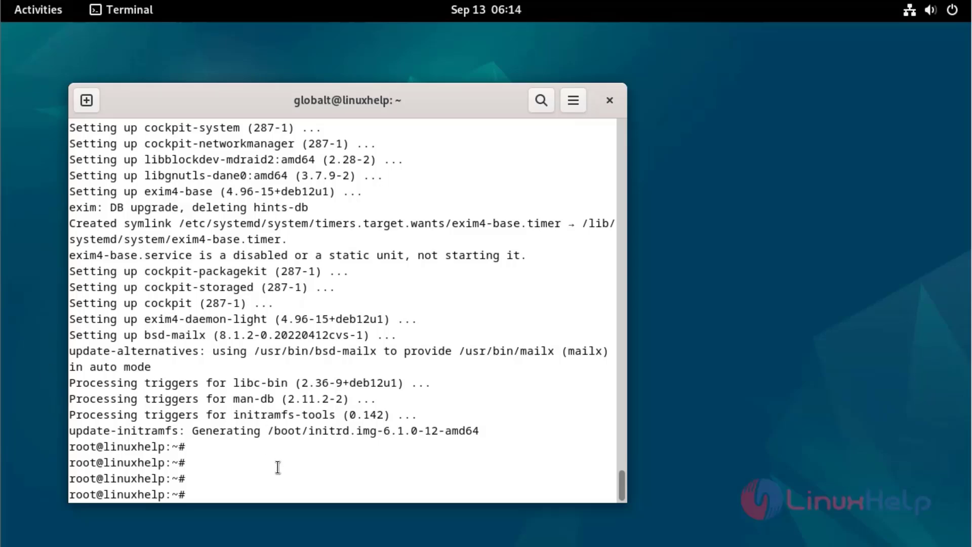
Step: Start the cockpit service with systemctl and verify its status shows active (running)
{"action": "type", "text": "systemctl "}
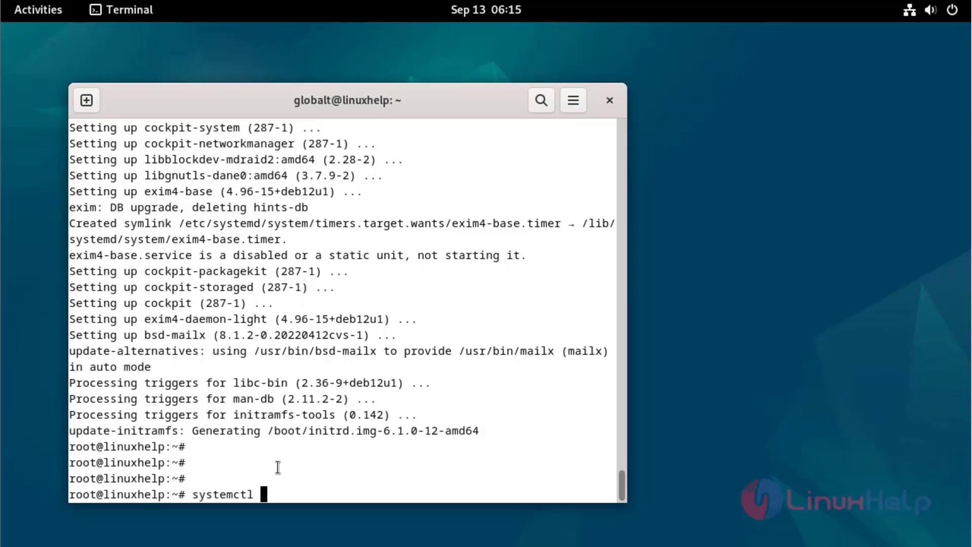
{"action": "type", "text": "start cockpit"}
{"action": "key", "text": "Return"}
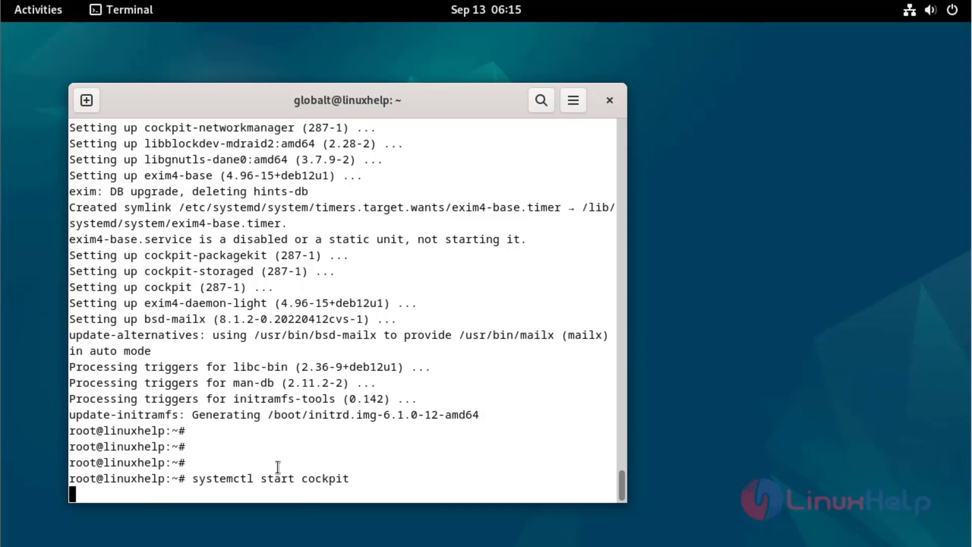
{"action": "key", "text": "Return"}
{"action": "key", "text": "Return"}
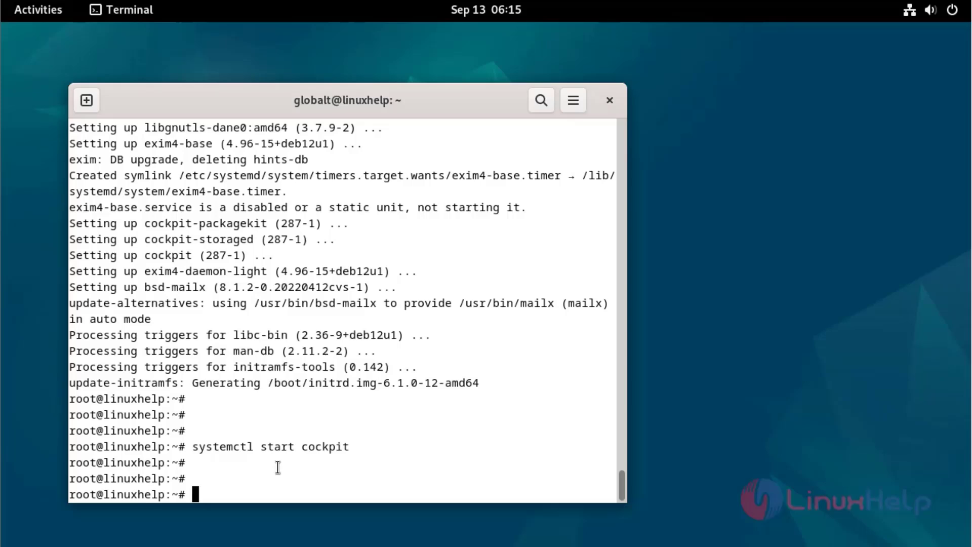
{"action": "type", "text": "systemctl stat"}
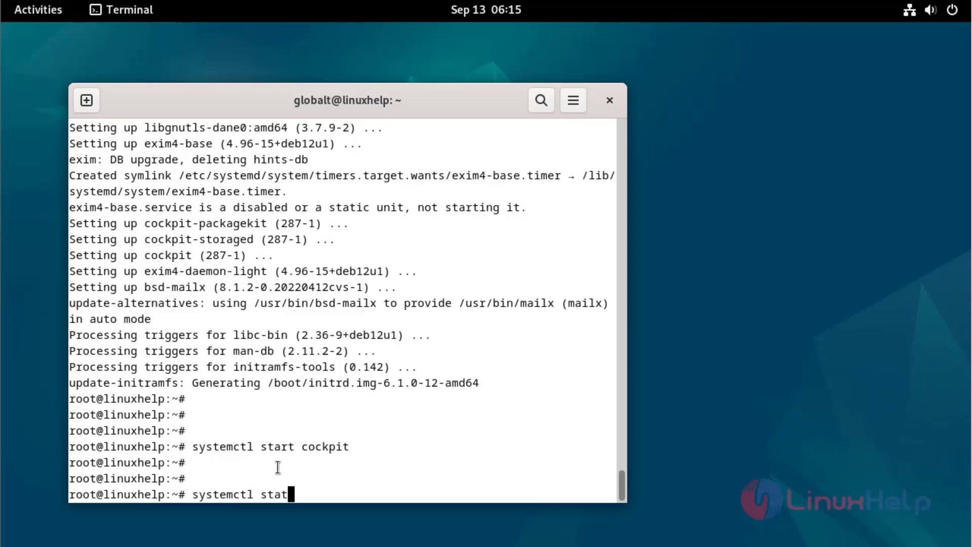
{"action": "type", "text": "us cockpit"}
{"action": "key", "text": "Return"}
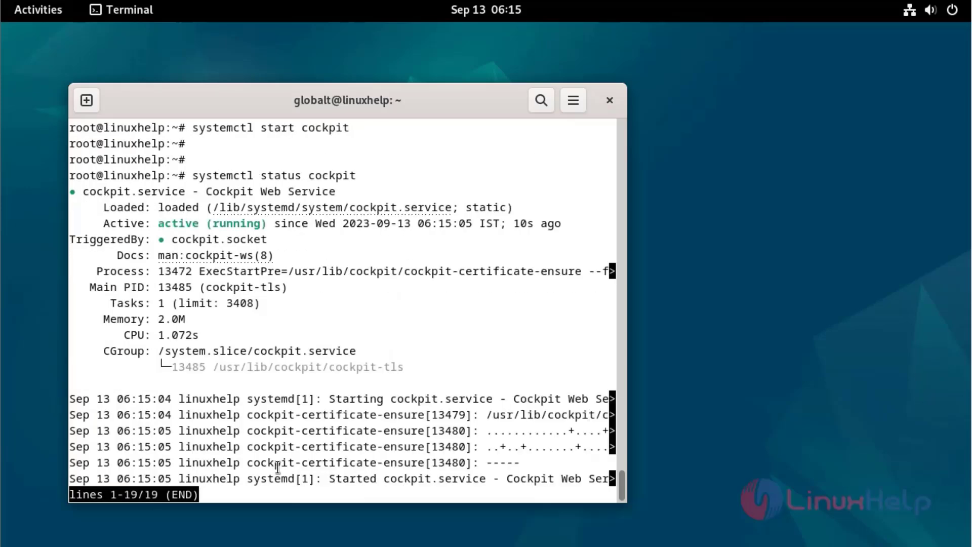
{"action": "key", "text": "q"}
{"action": "key", "text": "Return"}
{"action": "key", "text": "Return"}
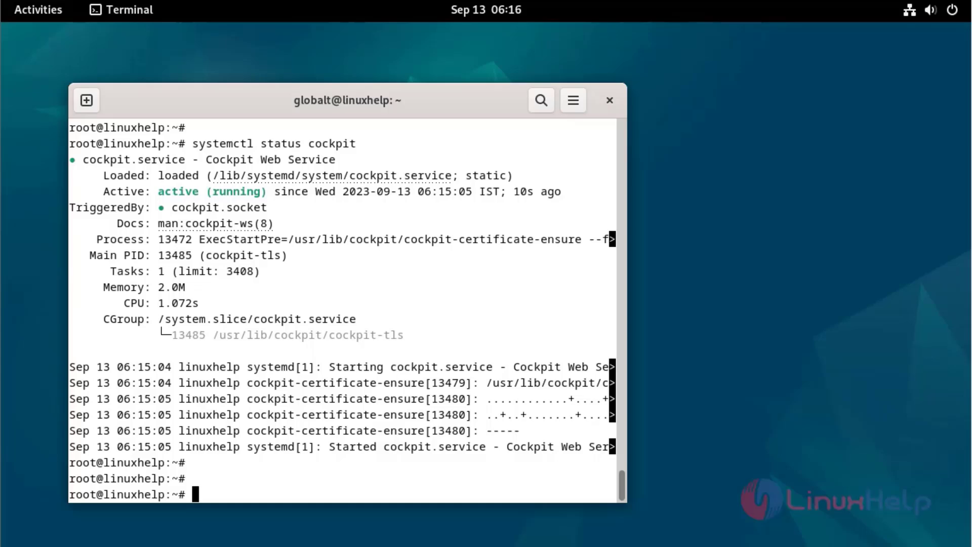
Step: Permanently allow the cockpit service through the firewall with firewall-cmd --add-service=cockpit --permanent
{"action": "type", "text": "fir"}
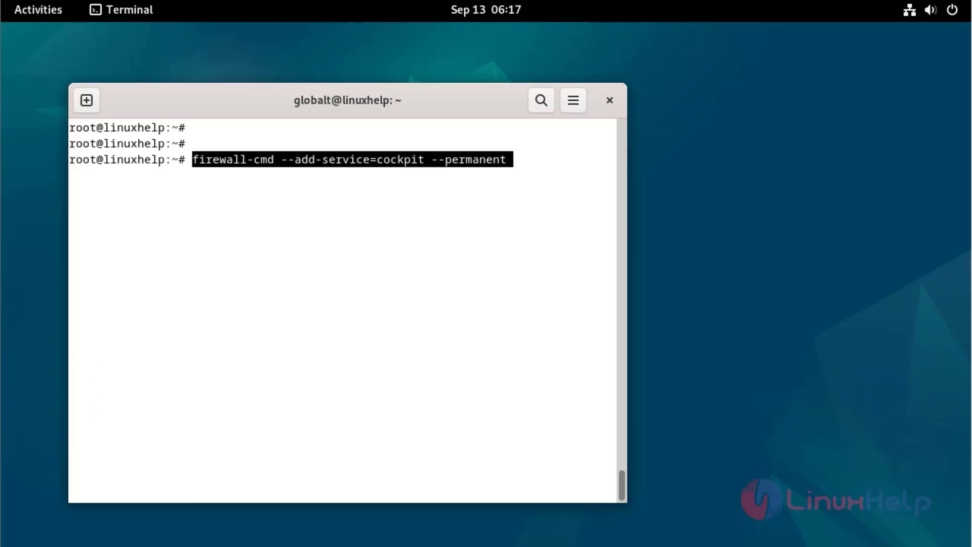
{"action": "key", "text": "Return"}
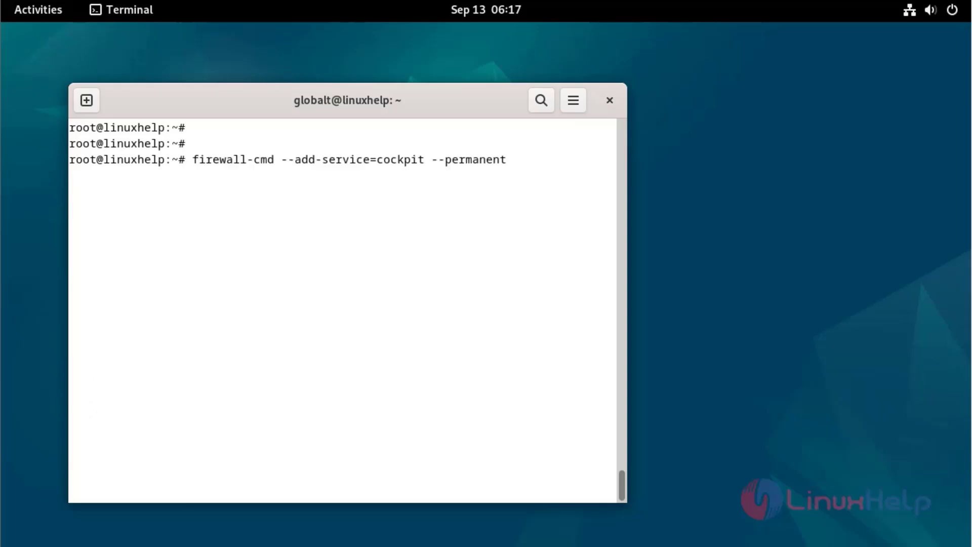
{"action": "key", "text": "Return"}
{"action": "key", "text": "Return"}
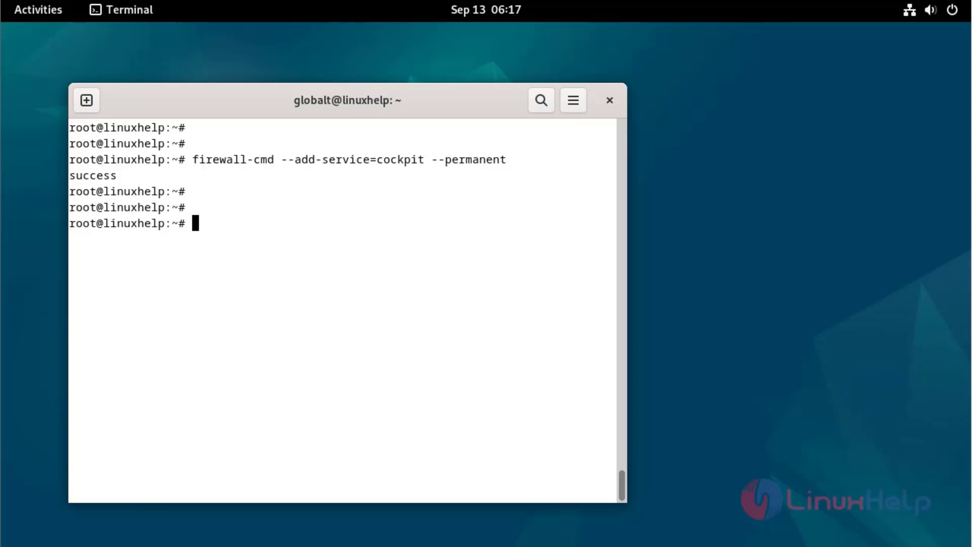
Step: Reload the firewall rules with firewall-cmd --reload
{"action": "type", "text": "firewall-cmd reload"}
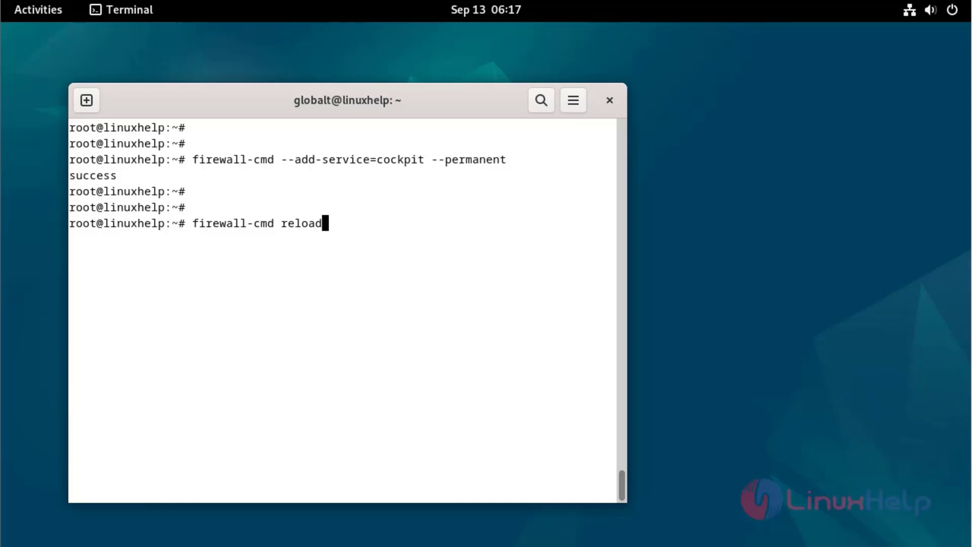
{"action": "key", "text": "Left"}
{"action": "key", "text": "Left"}
{"action": "key", "text": "Left"}
{"action": "key", "text": "Left"}
{"action": "key", "text": "Left"}
{"action": "type", "text": "="}
{"action": "key", "text": "BackSpace"}
{"action": "type", "text": "0-"}
{"action": "key", "text": "BackSpace"}
{"action": "key", "text": "BackSpace"}
{"action": "type", "text": "--"}
{"action": "key", "text": "Return"}
{"action": "key", "text": "Return"}
{"action": "key", "text": "Return"}
{"action": "key", "text": "Return"}
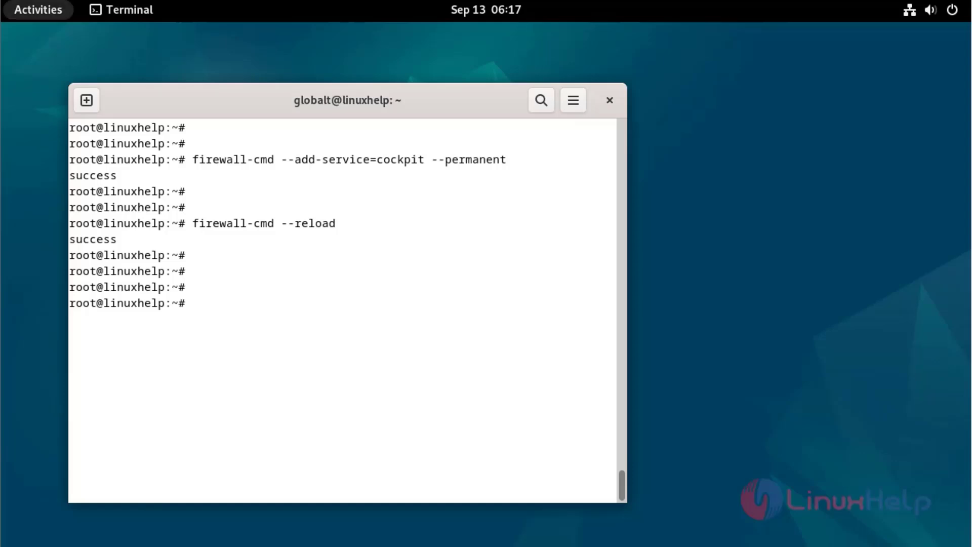
Step: Launch Firefox and load 192.168.6.131:9090, reaching the potential security risk warning
{"action": "left_click", "coordinate": [38, 9]}
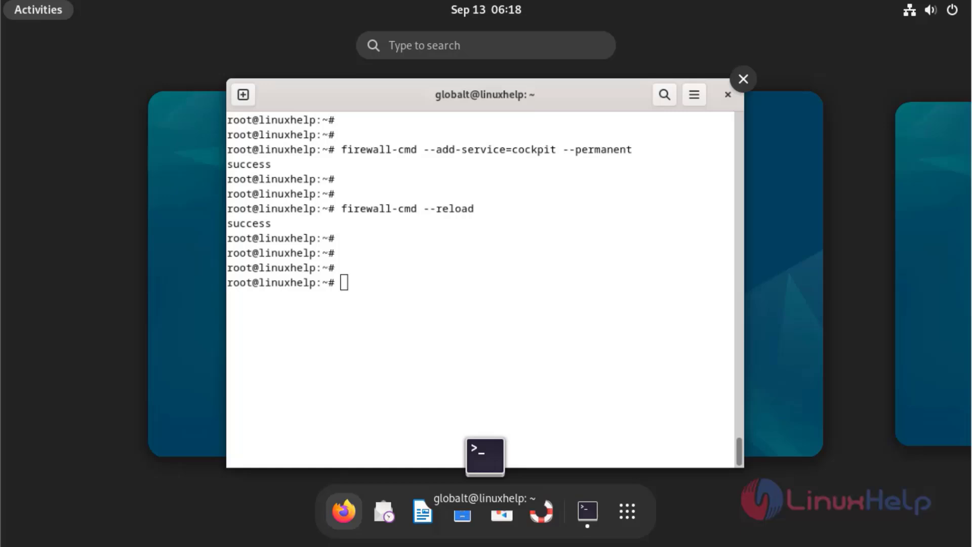
{"action": "left_click", "coordinate": [344, 511]}
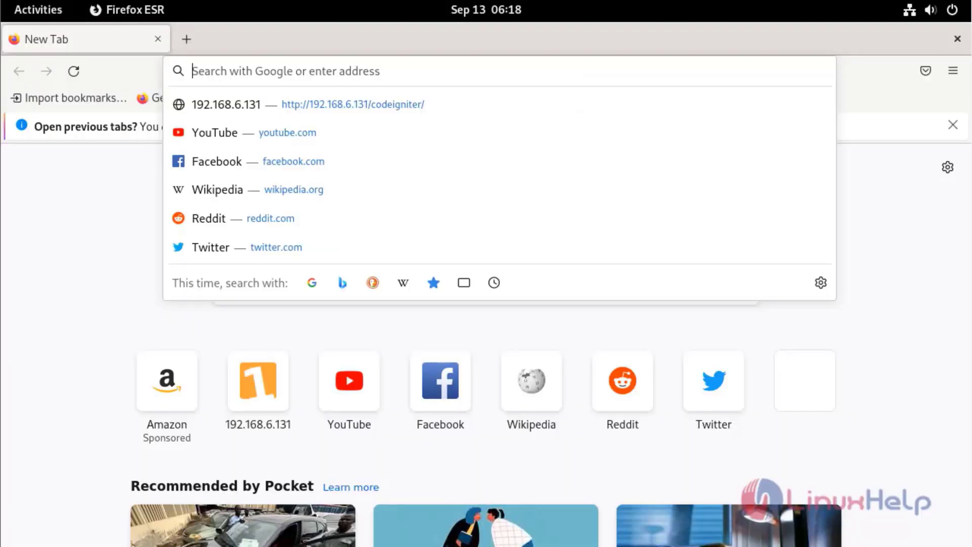
{"action": "type", "text": "192.168."}
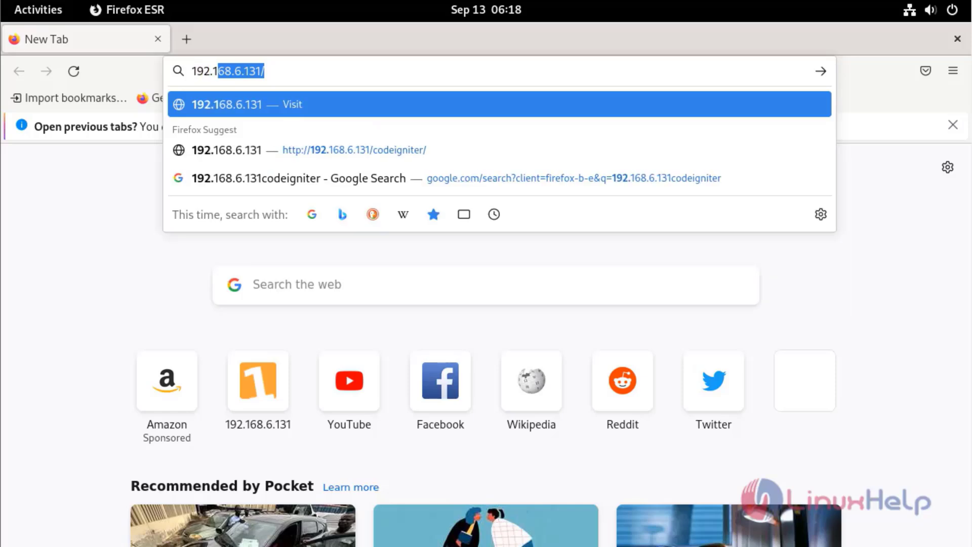
{"action": "type", "text": "6.131:9090"}
{"action": "key", "text": "Return"}
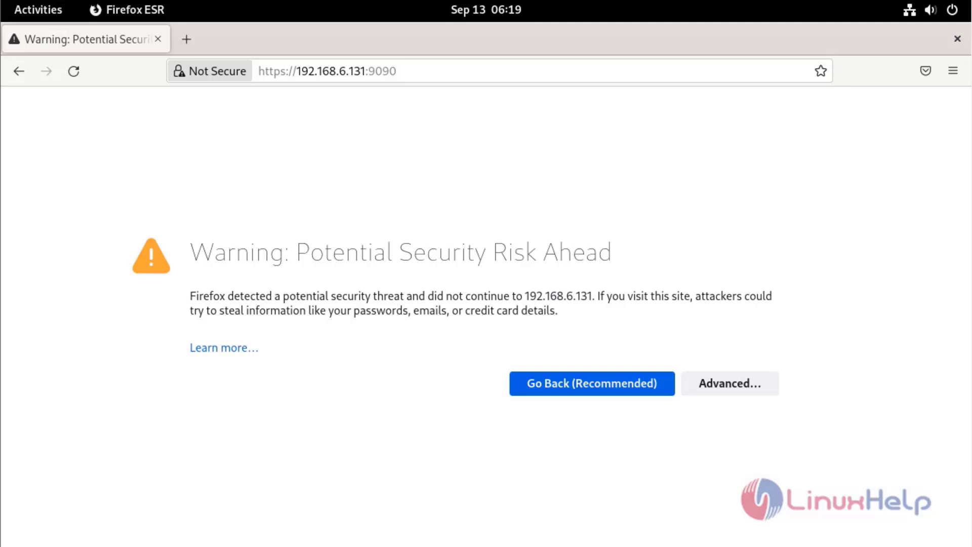
Step: Accept the self-signed certificate risk to reach the Cockpit login page for linuxhelp
{"action": "left_click", "coordinate": [730, 383]}
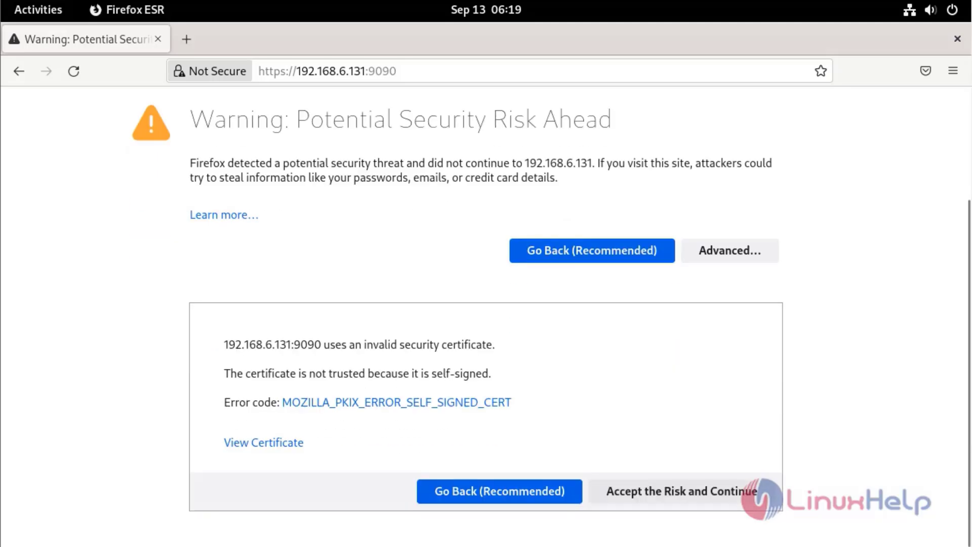
{"action": "left_click", "coordinate": [681, 491]}
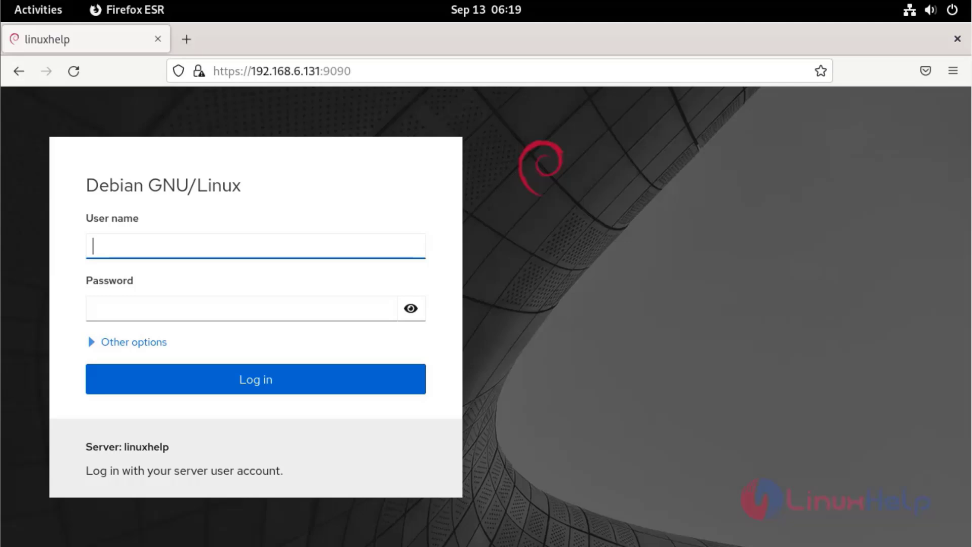
{"action": "left_click", "coordinate": [18, 71]}
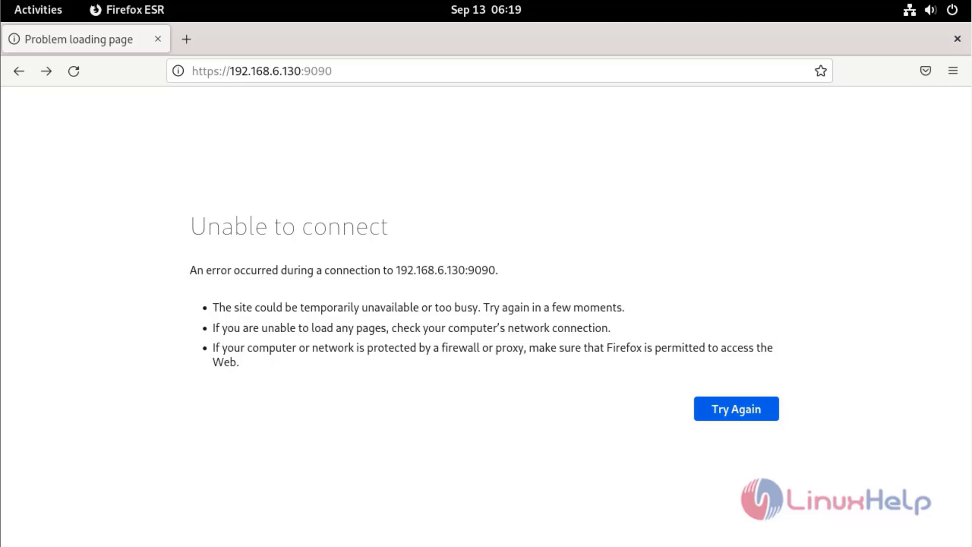
{"action": "left_click", "coordinate": [303, 71]}
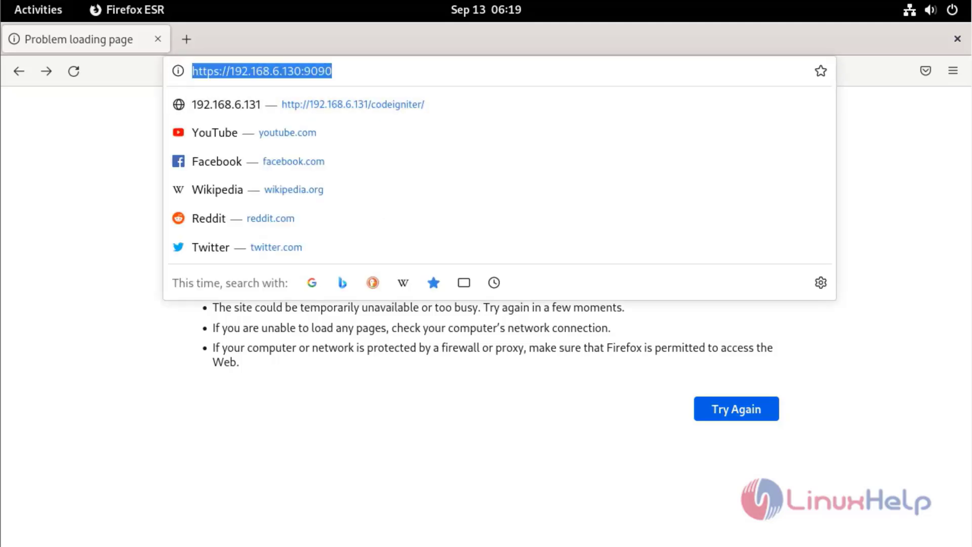
{"action": "left_click", "coordinate": [303, 71]}
{"action": "key", "text": "Left"}
{"action": "key", "text": "BackSpace"}
{"action": "type", "text": "1"}
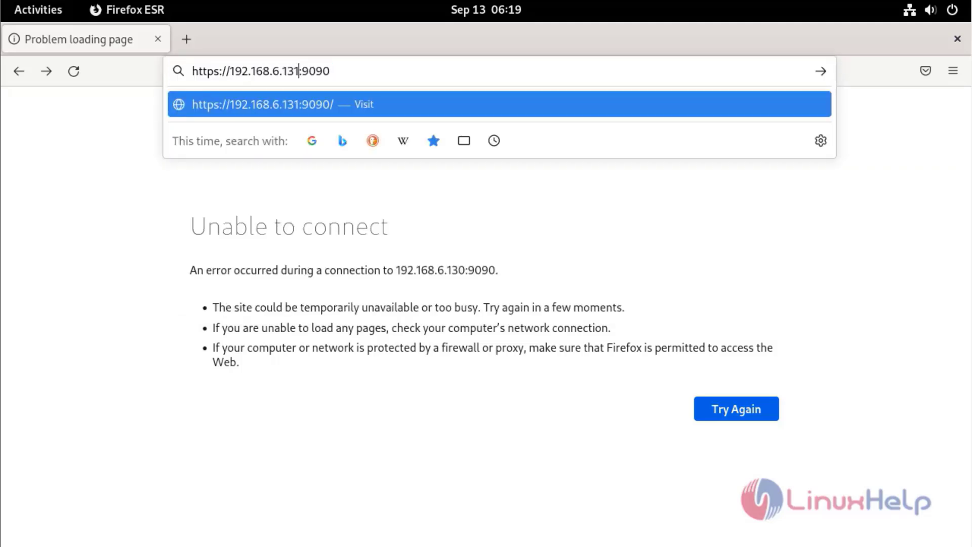
{"action": "key", "text": "Return"}
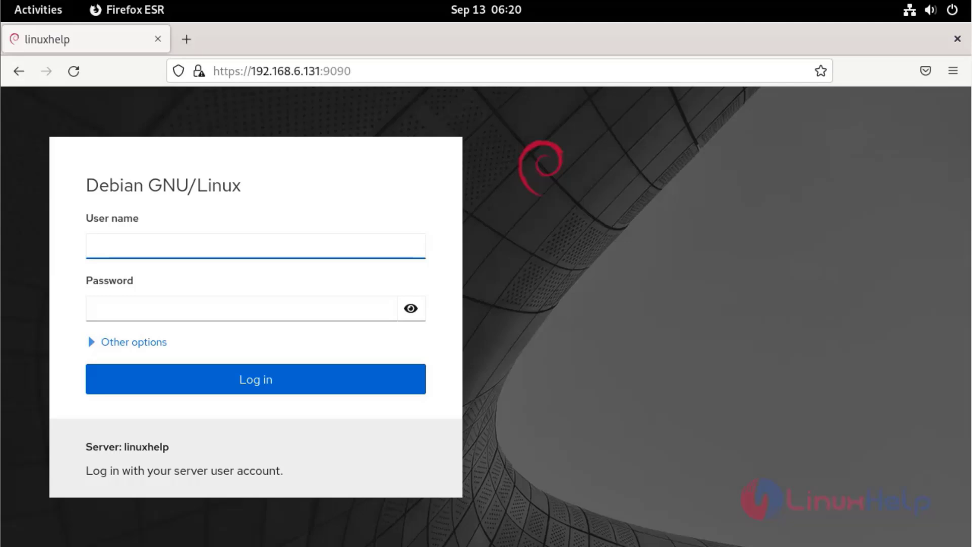
{"action": "key", "text": "Tab"}
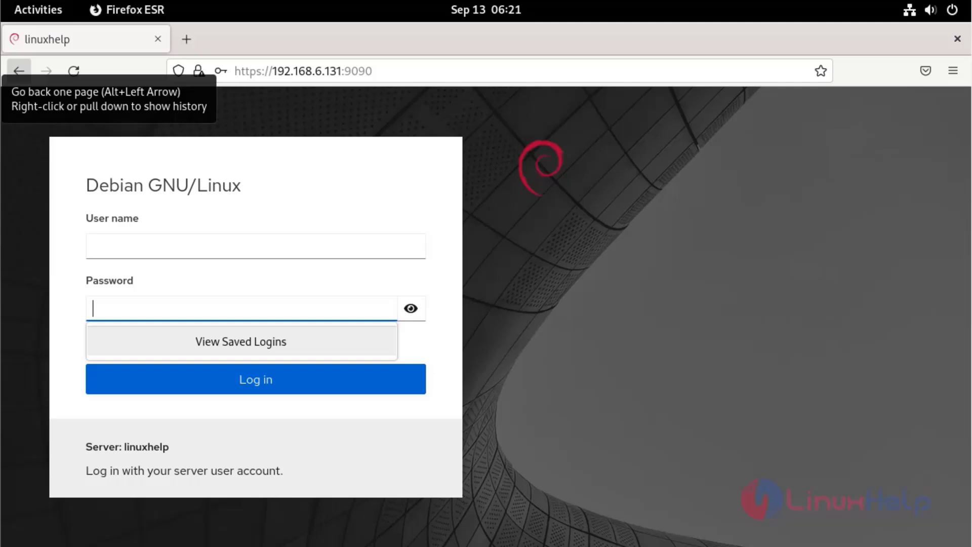